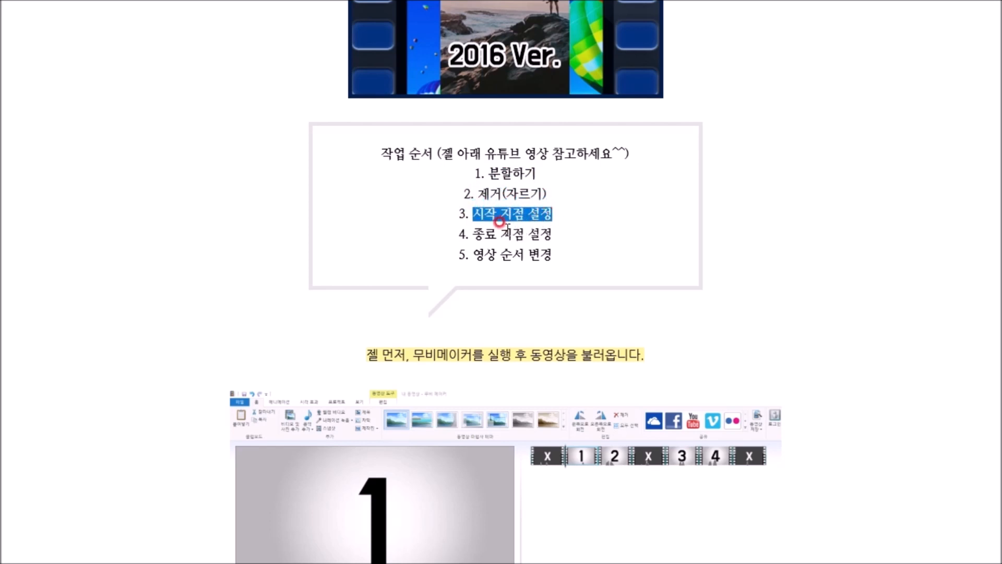
{"action": "left_click_drag", "start_coordinate": [472, 234], "coordinate": [546, 230]}
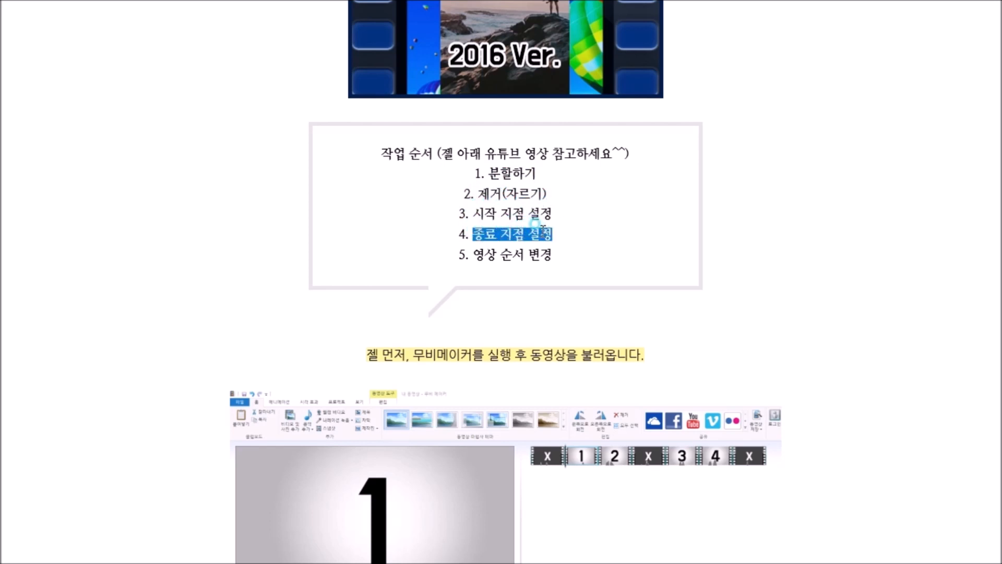
{"action": "left_click_drag", "start_coordinate": [472, 253], "coordinate": [528, 274]}
{"action": "left_click", "coordinate": [527, 273]}
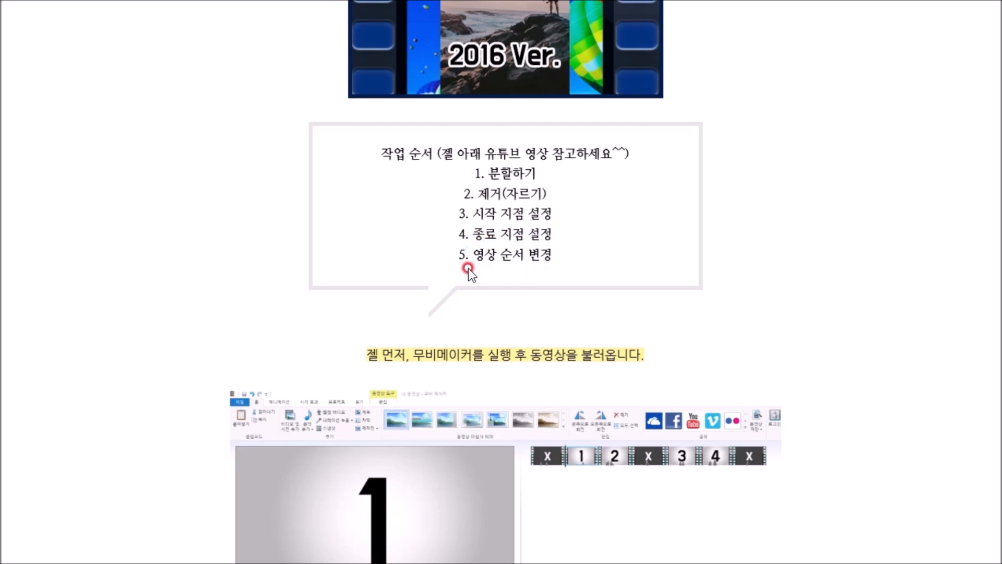
{"action": "scroll", "coordinate": [464, 268], "scroll_direction": "down", "scroll_amount": 2}
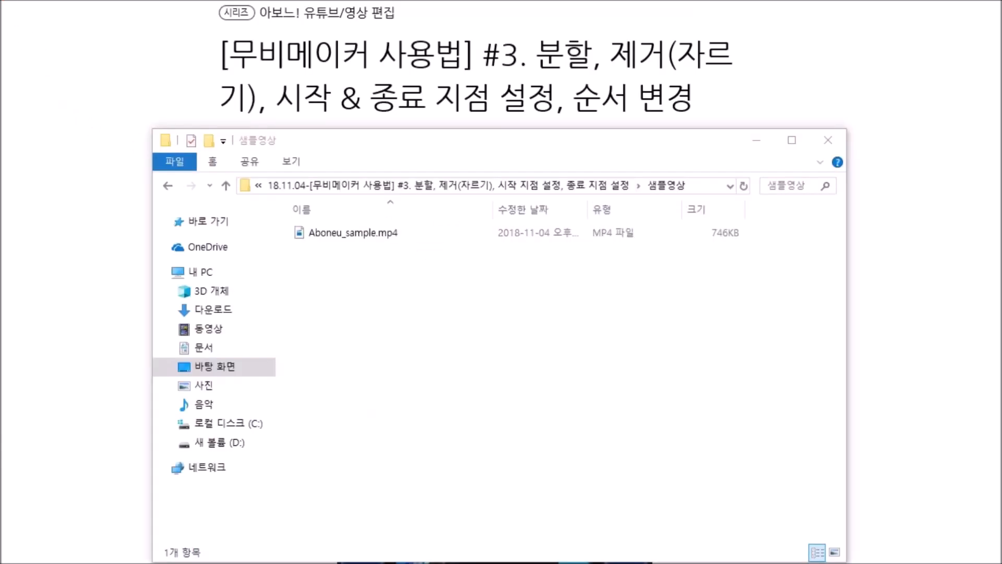
Open Aboneu_sample.mp4 from the 샘플영상 folder in Movie Maker and play the whole clip
{"action": "left_click", "coordinate": [377, 309]}
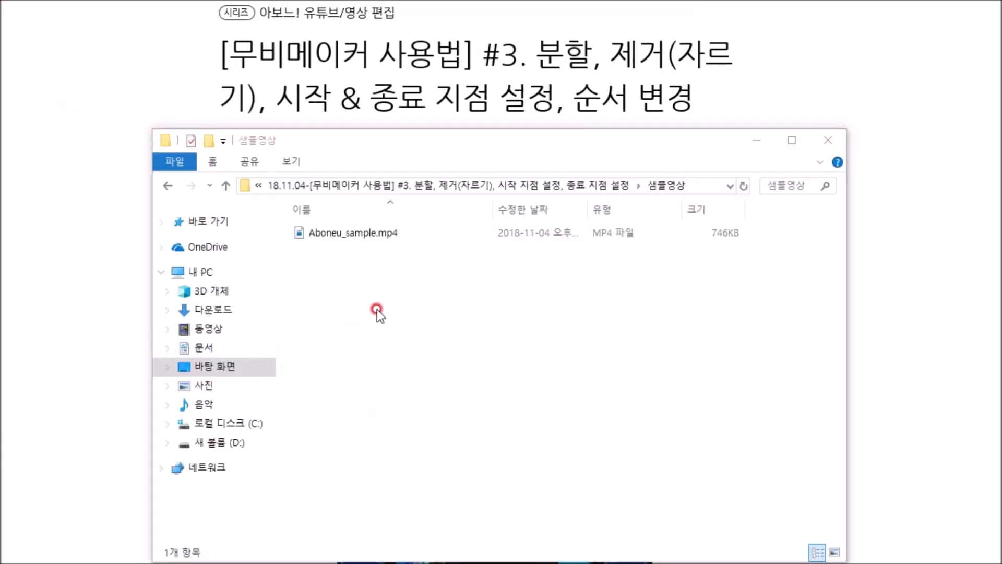
{"action": "left_click", "coordinate": [352, 234]}
{"action": "right_click", "coordinate": [351, 234]}
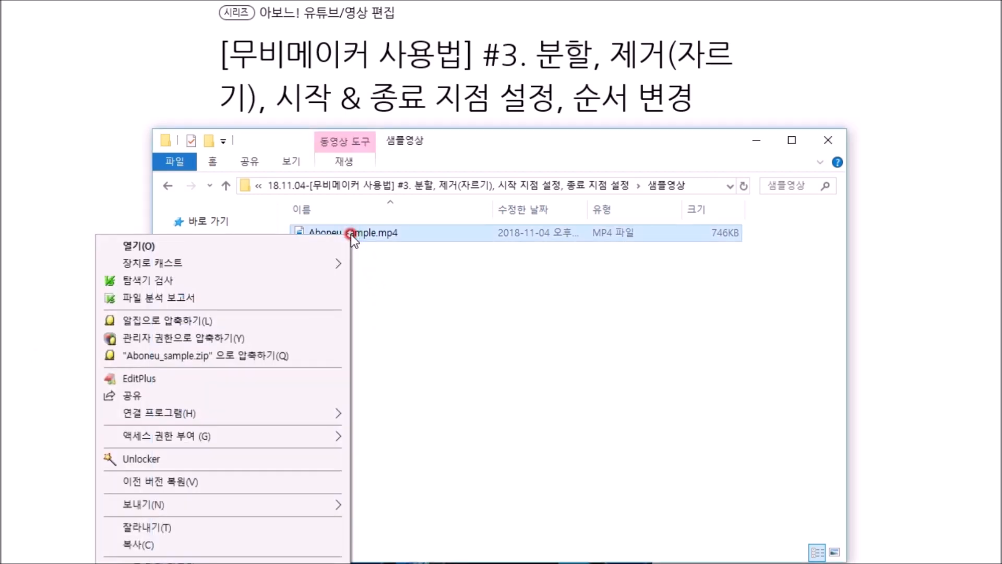
{"action": "mouse_move", "coordinate": [275, 413]}
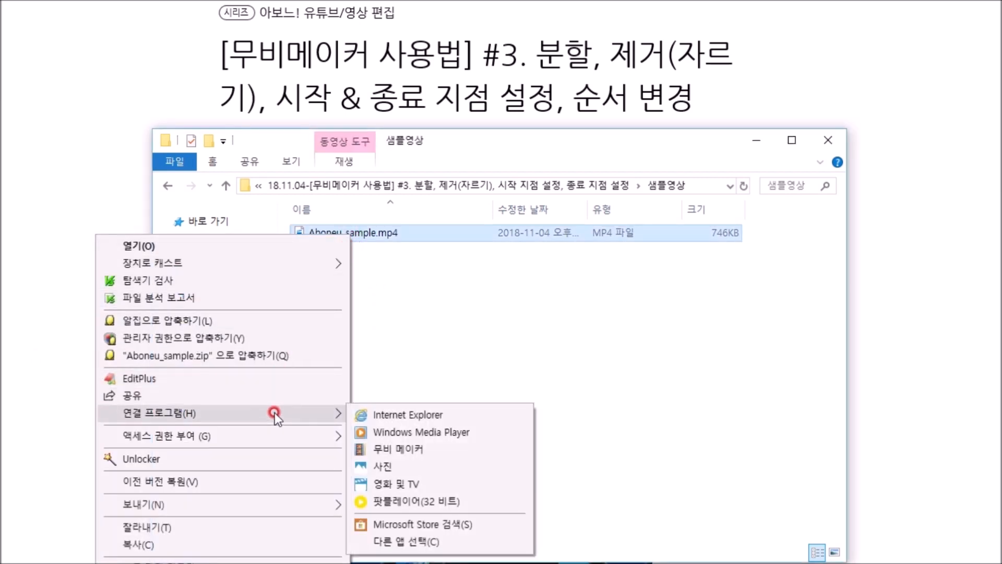
{"action": "left_click", "coordinate": [387, 448]}
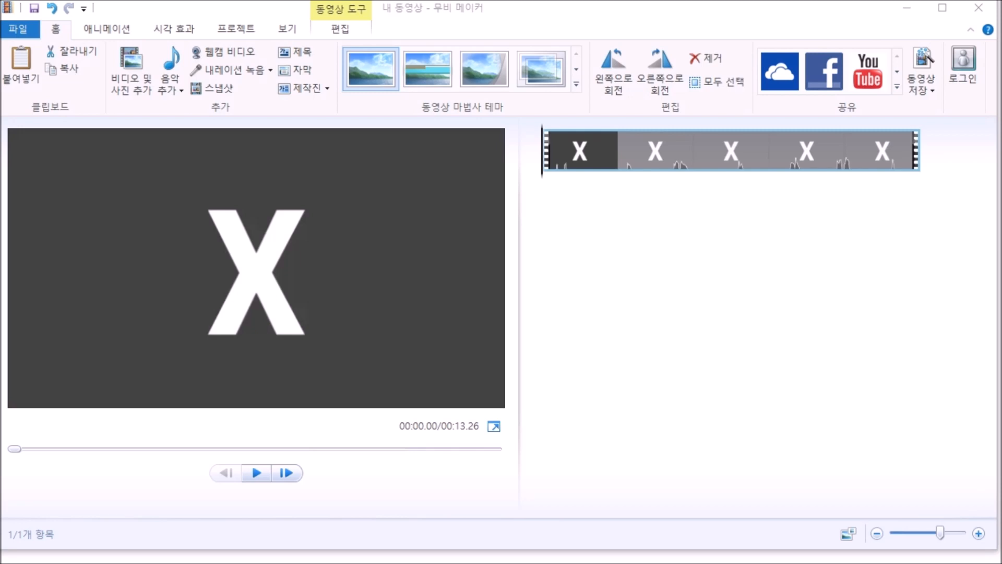
{"action": "left_click", "coordinate": [255, 476]}
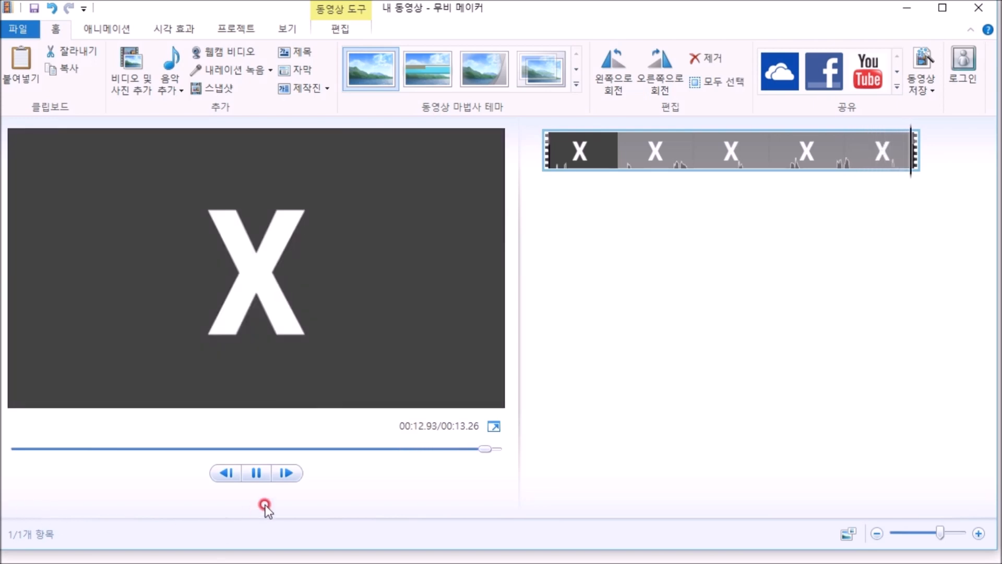
Split the video at 1.73 s, where the opening X changes to the number 1
{"action": "left_click_drag", "start_coordinate": [541, 178], "coordinate": [593, 178]}
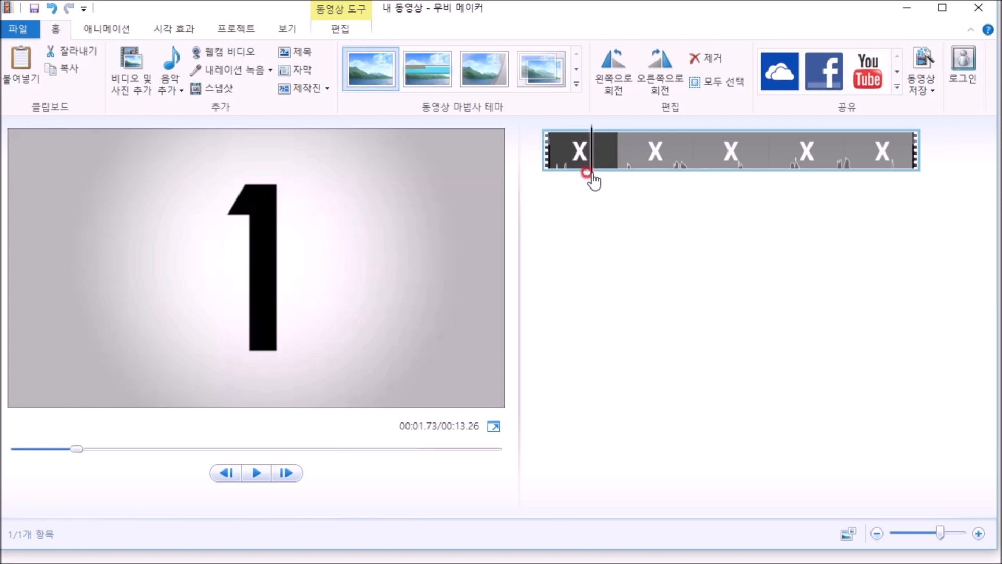
{"action": "right_click", "coordinate": [591, 175]}
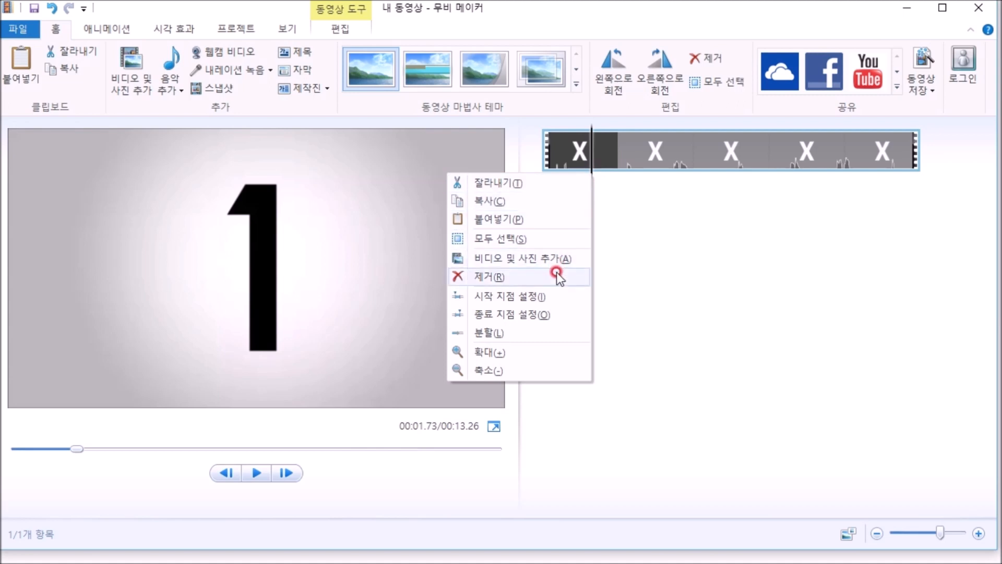
{"action": "left_click", "coordinate": [546, 334]}
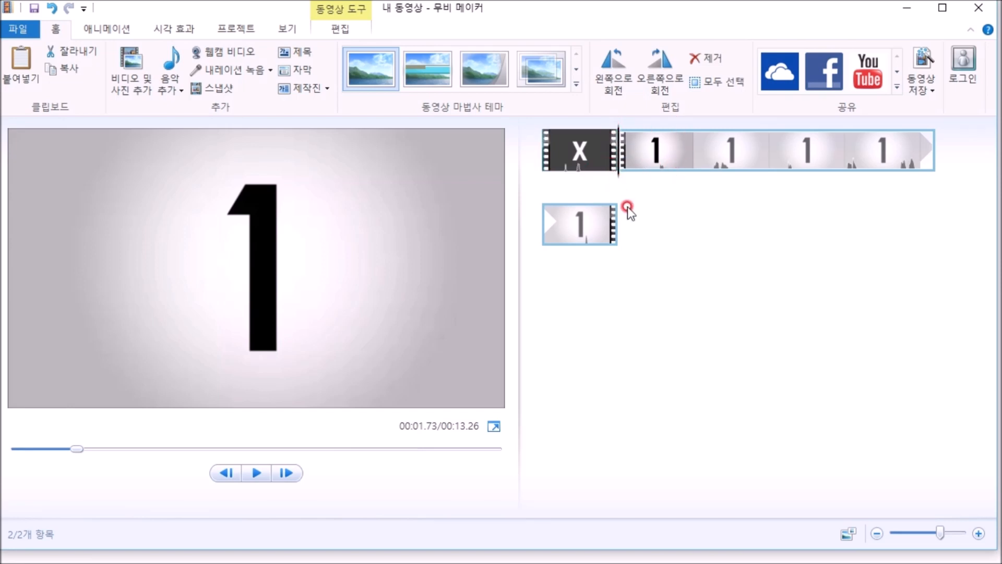
Split the remaining video at 4.17 s, where the number 1 changes to the number 2
{"action": "left_click", "coordinate": [616, 175]}
{"action": "left_click_drag", "start_coordinate": [619, 177], "coordinate": [700, 182]}
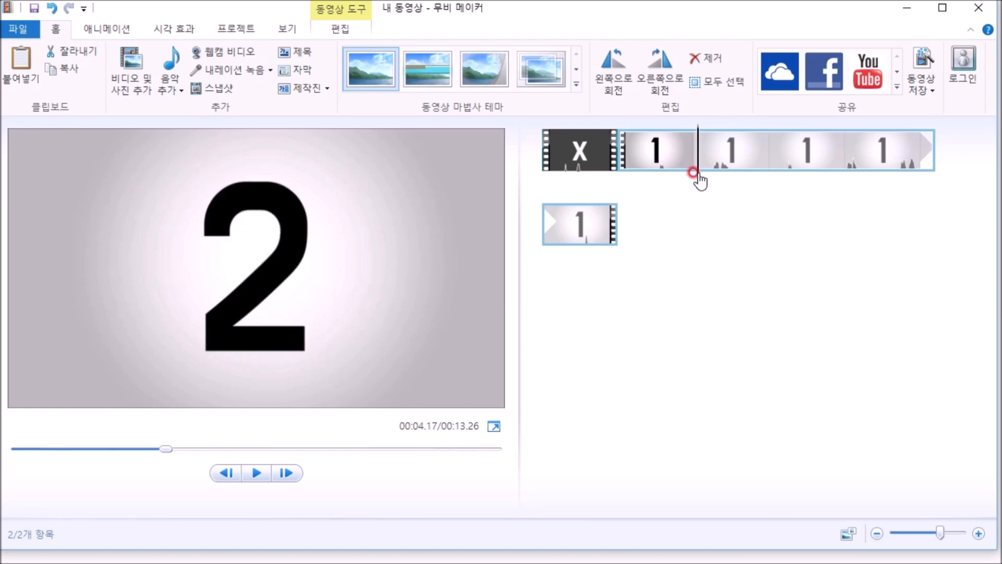
{"action": "right_click", "coordinate": [695, 174]}
{"action": "left_click", "coordinate": [661, 331]}
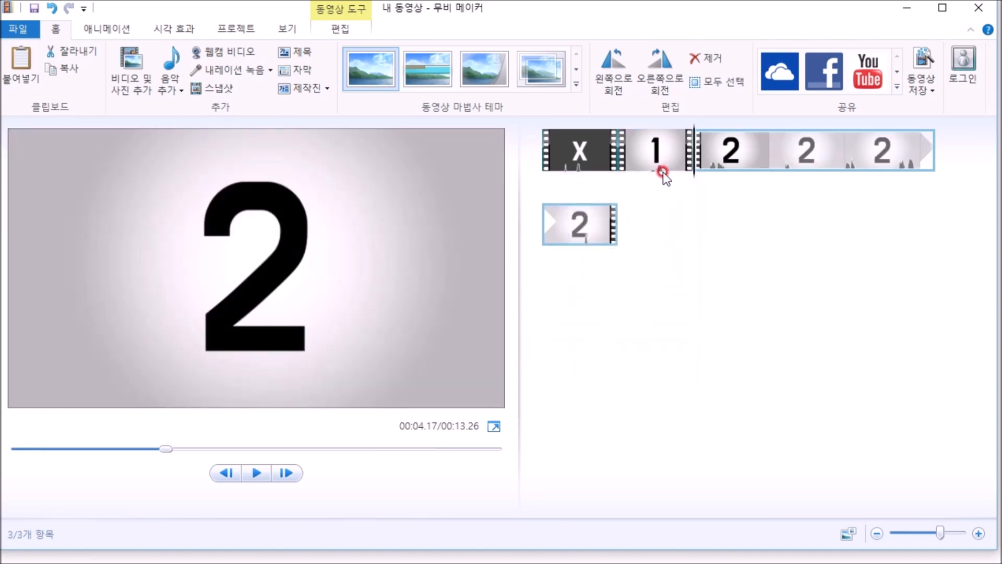
Split the remaining video at 6.23 s, where the number 2 changes to the next X section
{"action": "left_click", "coordinate": [585, 151]}
{"action": "right_click", "coordinate": [592, 169]}
{"action": "left_click", "coordinate": [659, 146]}
{"action": "left_click", "coordinate": [744, 171]}
{"action": "left_click_drag", "start_coordinate": [694, 179], "coordinate": [764, 181]}
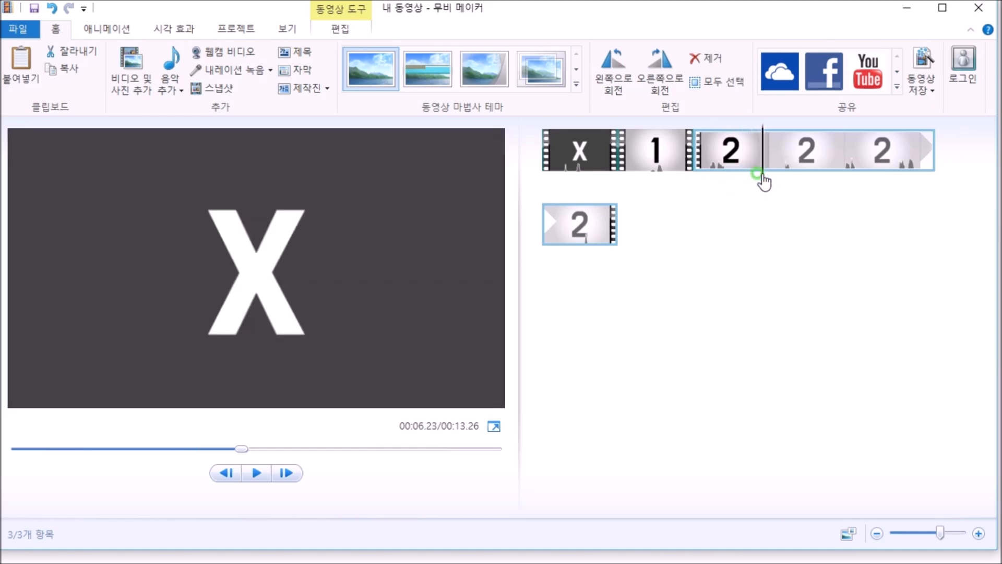
{"action": "right_click", "coordinate": [763, 180]}
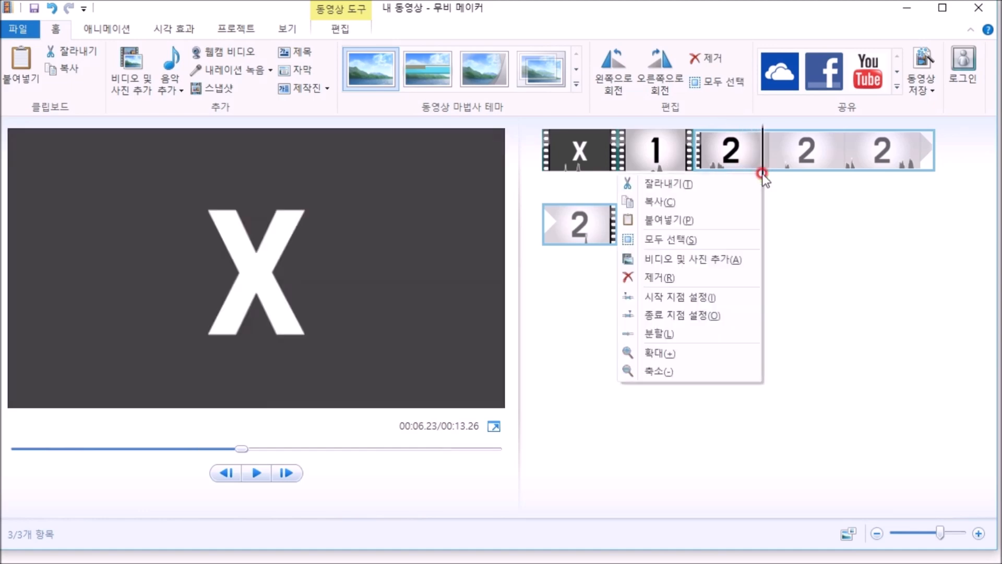
{"action": "left_click", "coordinate": [715, 333]}
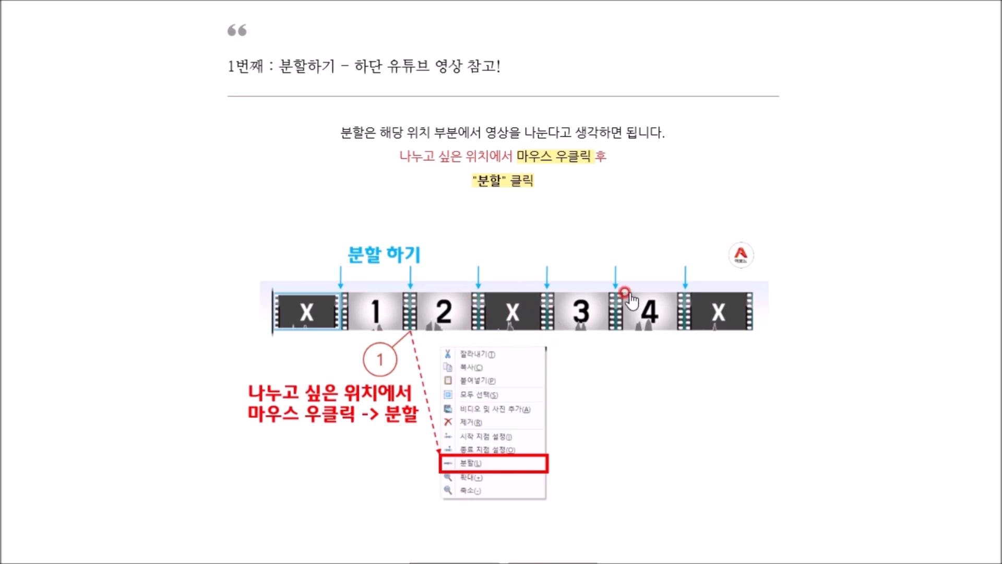
Split the remaining video at 7.97 s, where the X section changes to the number 3
{"action": "scroll", "coordinate": [809, 343], "scroll_direction": "down", "scroll_amount": 10}
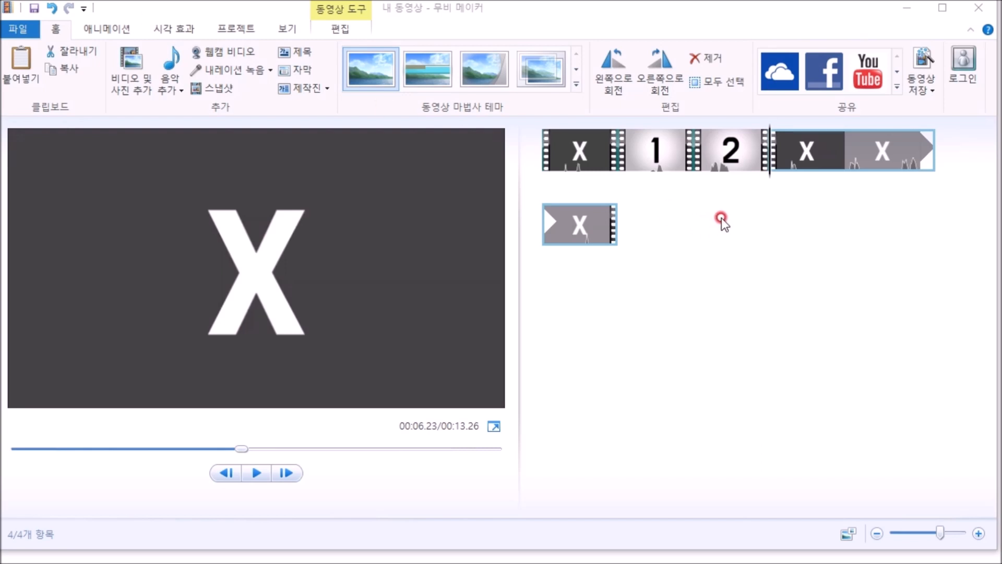
{"action": "left_click_drag", "start_coordinate": [771, 184], "coordinate": [827, 180]}
{"action": "right_click", "coordinate": [822, 173]}
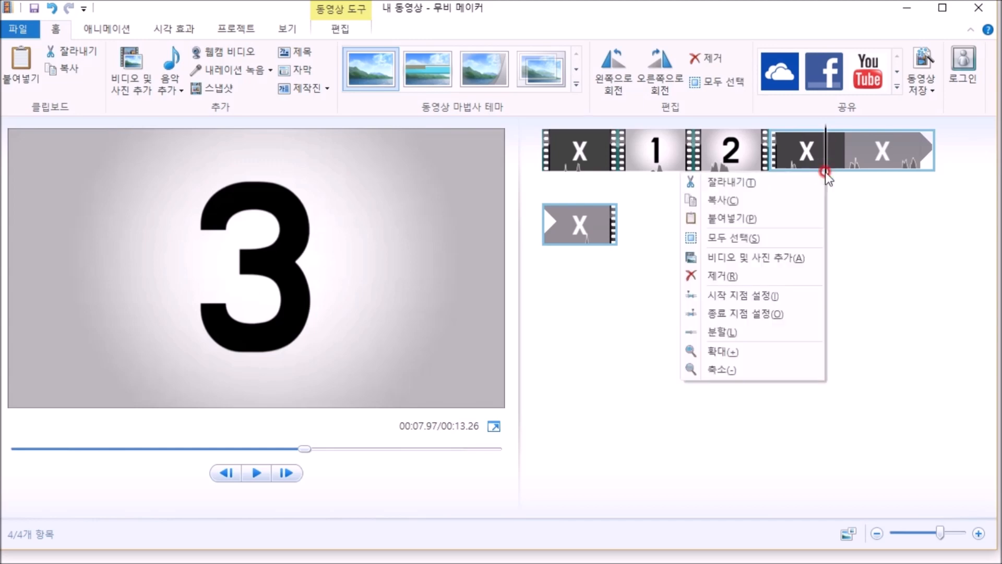
{"action": "left_click", "coordinate": [783, 331]}
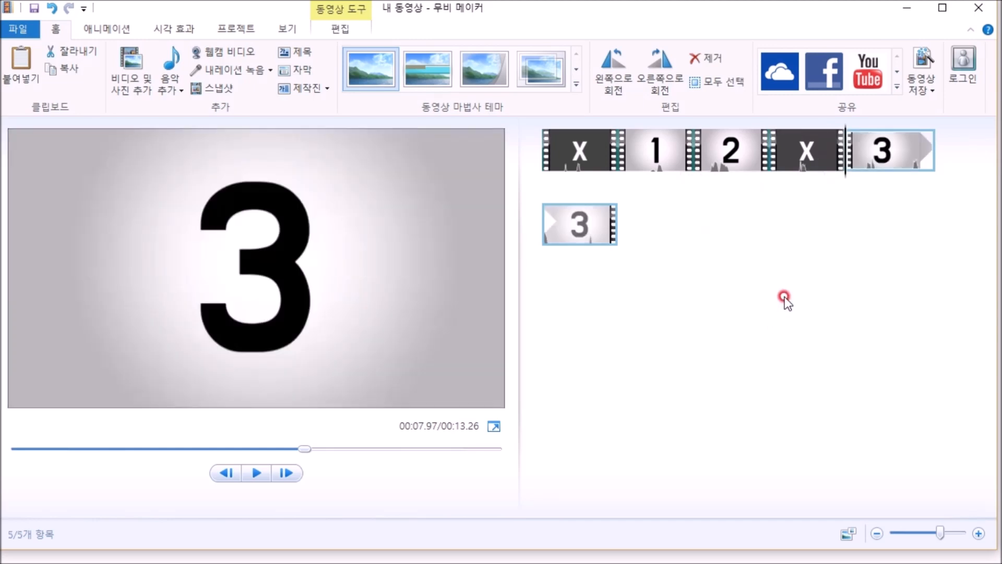
Remove the X clip between clips 2 and 3 from the timeline
{"action": "mouse_move", "coordinate": [816, 155]}
{"action": "left_mouse_down"}
{"action": "mouse_move", "coordinate": [801, 187]}
{"action": "mouse_move", "coordinate": [762, 180]}
{"action": "mouse_move", "coordinate": [870, 179]}
{"action": "mouse_move", "coordinate": [756, 178]}
{"action": "mouse_move", "coordinate": [796, 175]}
{"action": "left_mouse_up"}
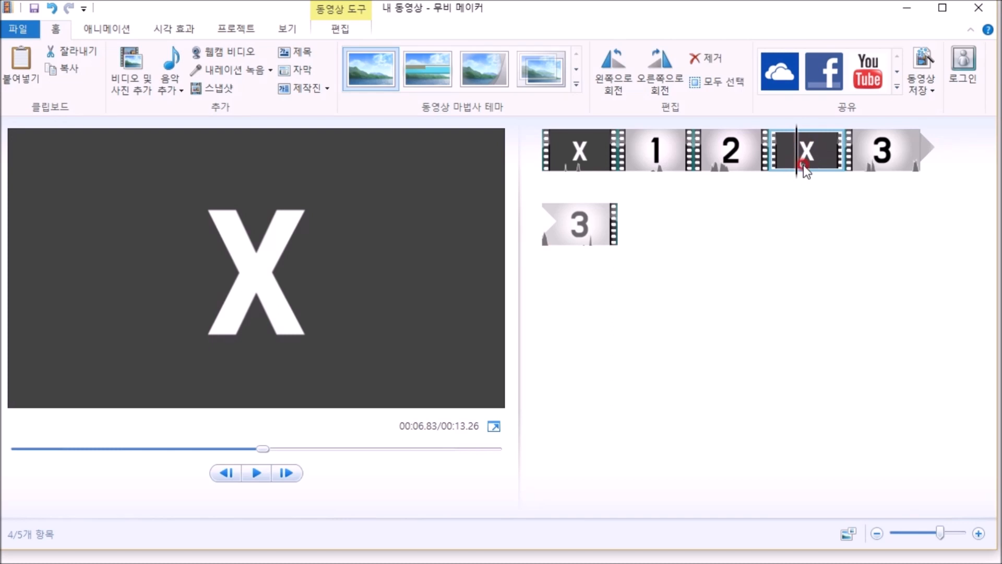
{"action": "left_click", "coordinate": [789, 176]}
{"action": "right_click", "coordinate": [791, 175]}
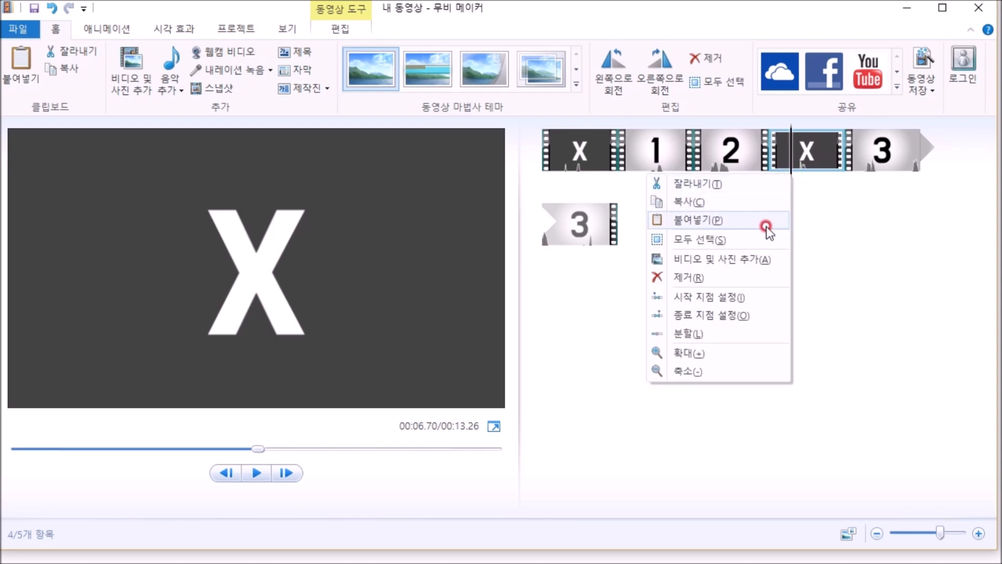
{"action": "left_click", "coordinate": [716, 279]}
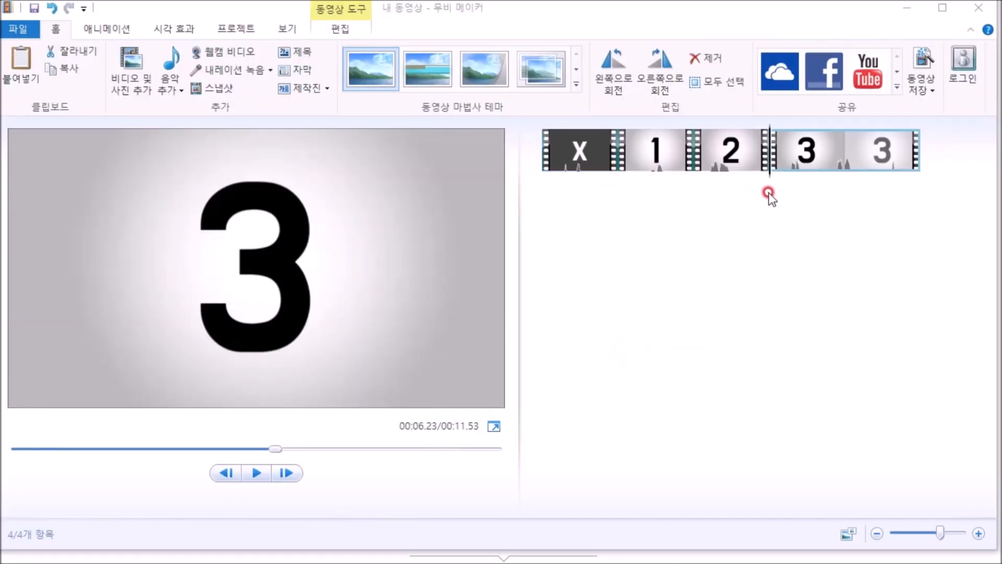
Set the end point of the last clip at about 9.70 s to cut off the closing X section after the number 4
{"action": "left_click_drag", "start_coordinate": [765, 176], "coordinate": [877, 184]}
{"action": "left_click", "coordinate": [874, 183]}
{"action": "left_click", "coordinate": [876, 179]}
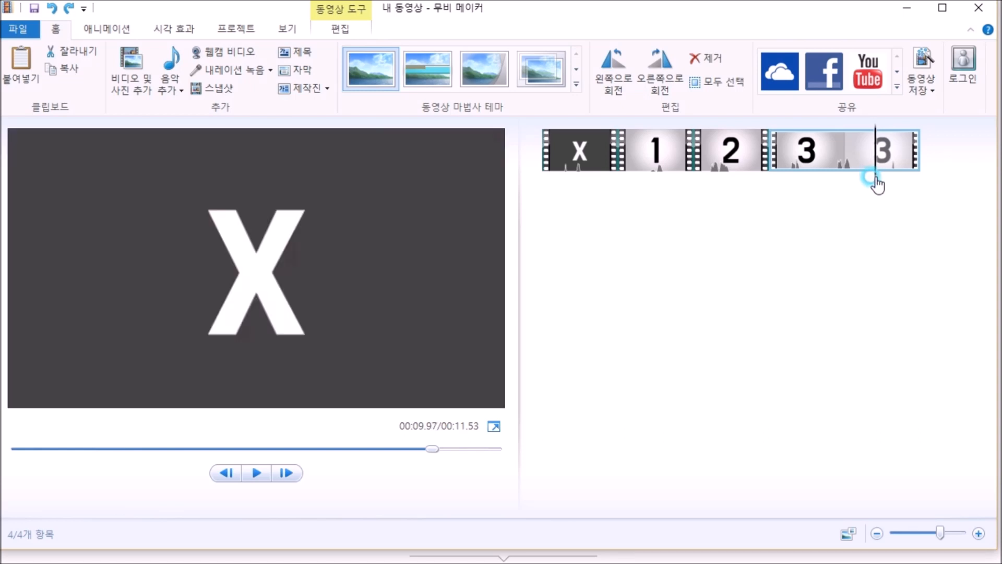
{"action": "right_click", "coordinate": [876, 179]}
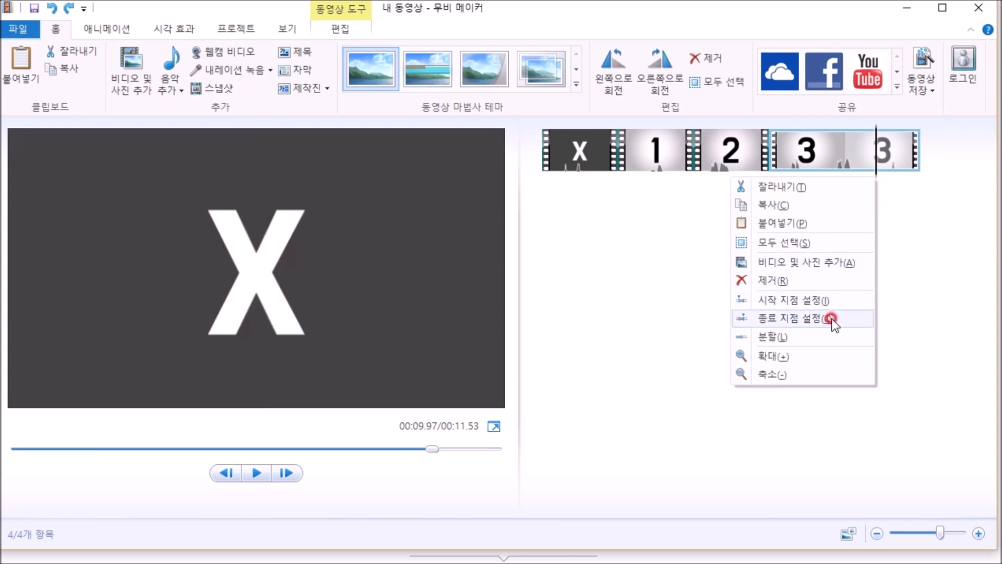
{"action": "left_click", "coordinate": [798, 319]}
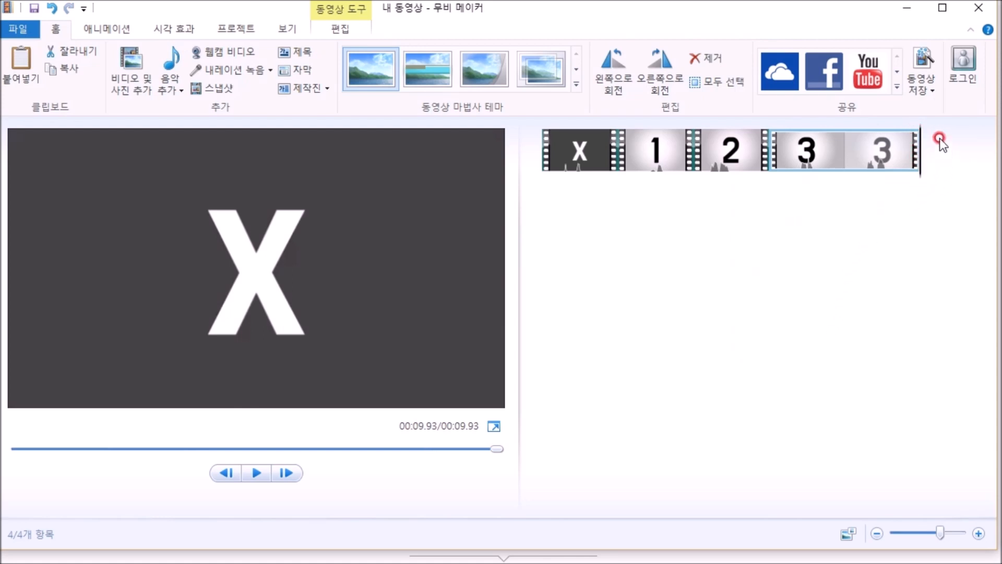
{"action": "mouse_move", "coordinate": [922, 182]}
{"action": "left_mouse_down"}
{"action": "mouse_move", "coordinate": [790, 188]}
{"action": "mouse_move", "coordinate": [922, 191]}
{"action": "left_mouse_up"}
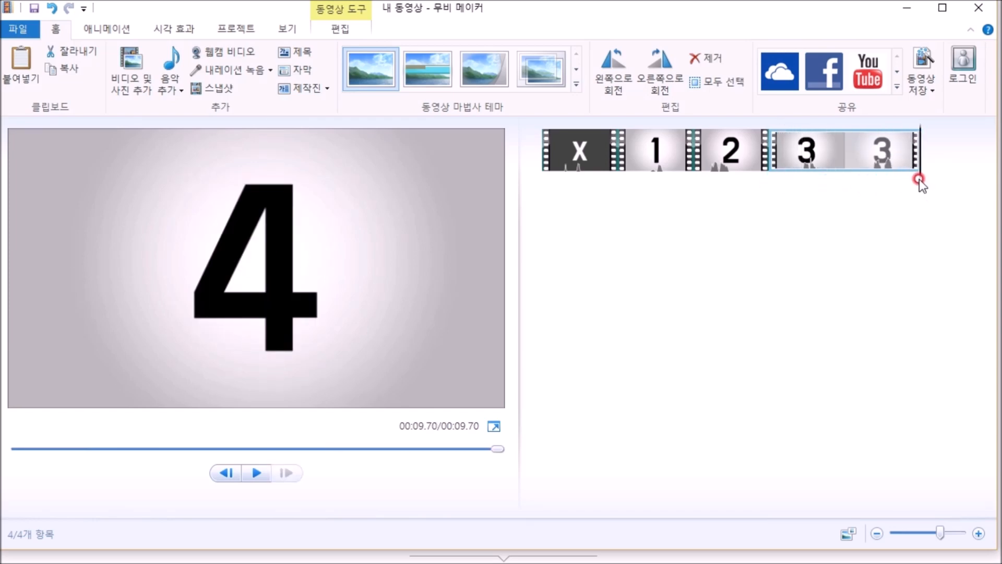
Remove the X clip at the beginning of the timeline
{"action": "right_click", "coordinate": [584, 156]}
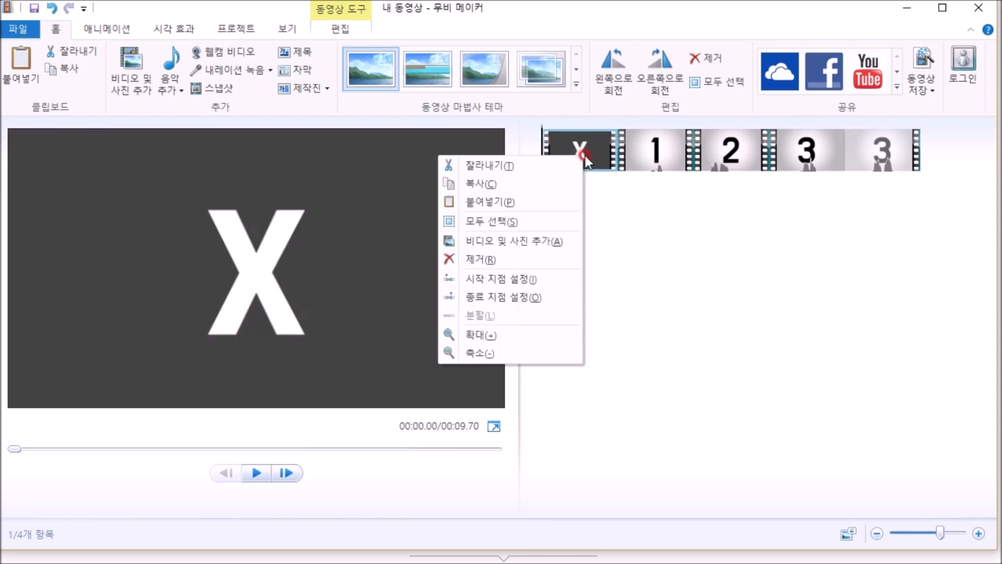
{"action": "right_click", "coordinate": [600, 160]}
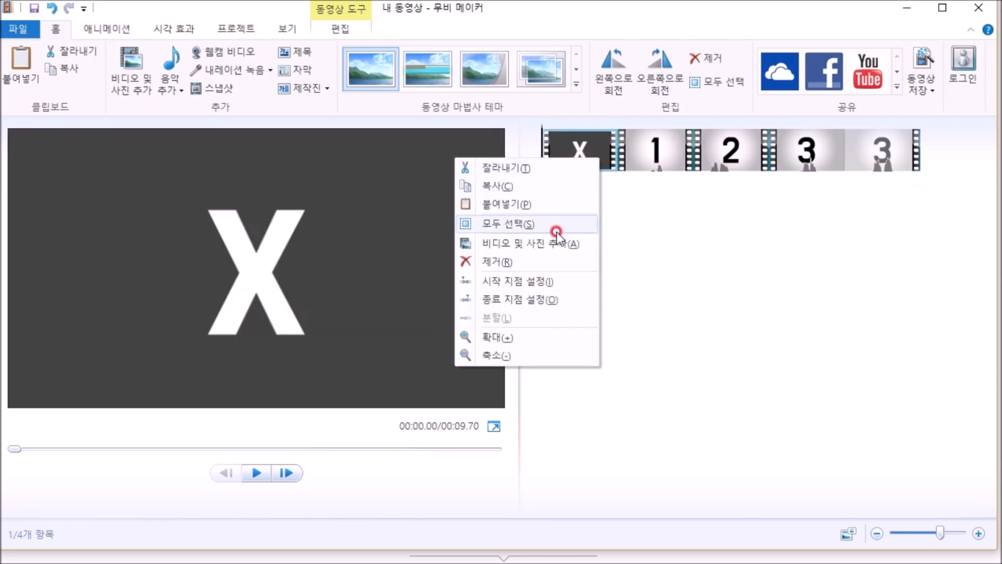
{"action": "left_click", "coordinate": [551, 265]}
Split the last clip at 6.43 s, where the number 3 changes to the number 4
{"action": "left_click_drag", "start_coordinate": [541, 179], "coordinate": [775, 180]}
{"action": "right_click", "coordinate": [777, 180]}
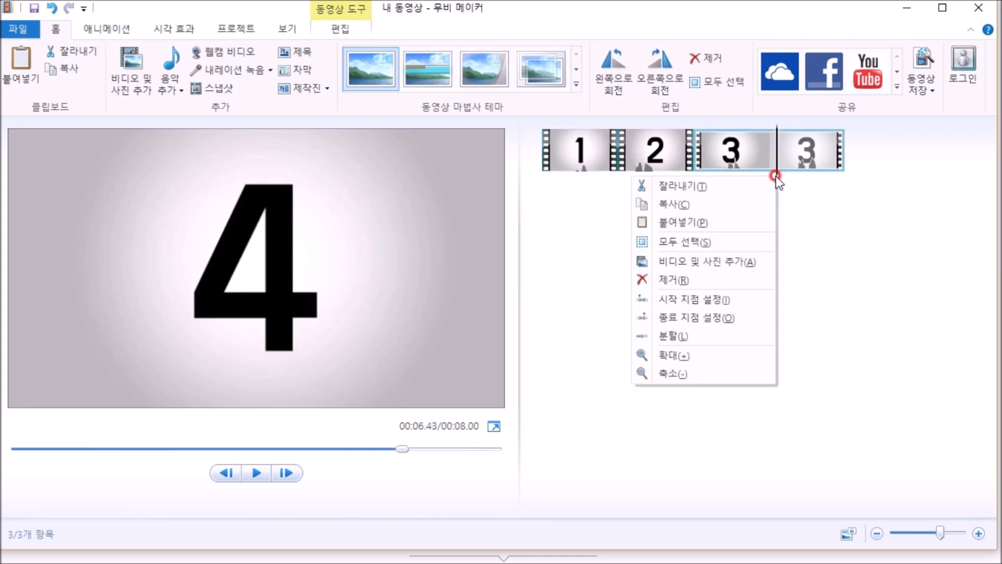
{"action": "left_click", "coordinate": [747, 331]}
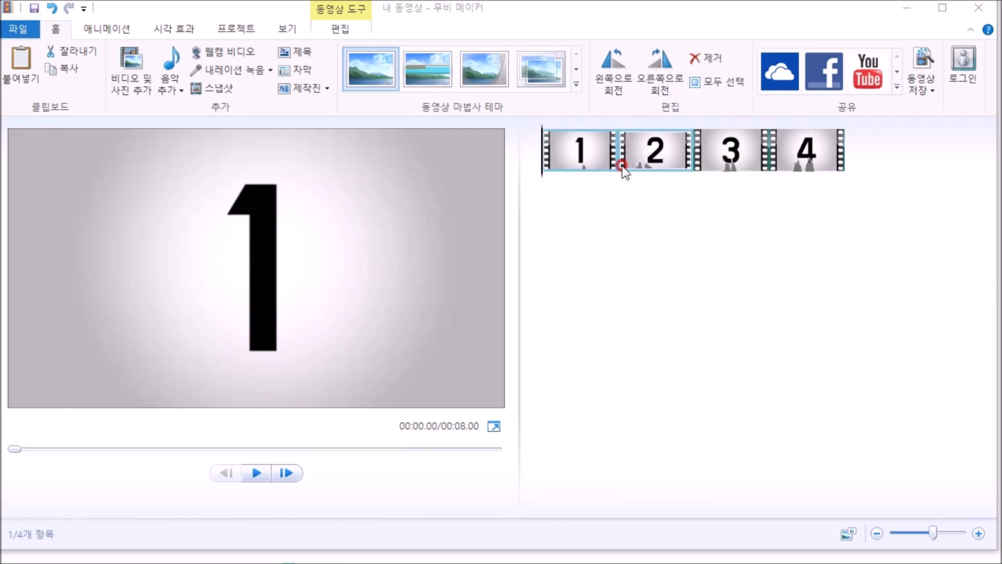
Rearrange the four clips into the order 2, 4, 1, 3 and play the movie from the start
{"action": "left_click_drag", "start_coordinate": [653, 162], "coordinate": [541, 168]}
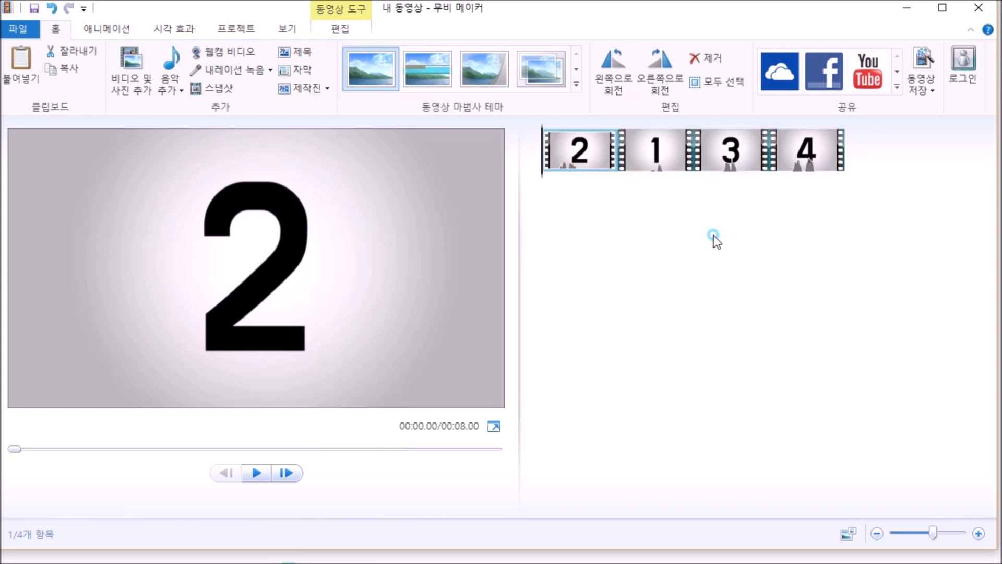
{"action": "left_click", "coordinate": [797, 161]}
{"action": "left_click_drag", "start_coordinate": [795, 161], "coordinate": [615, 164]}
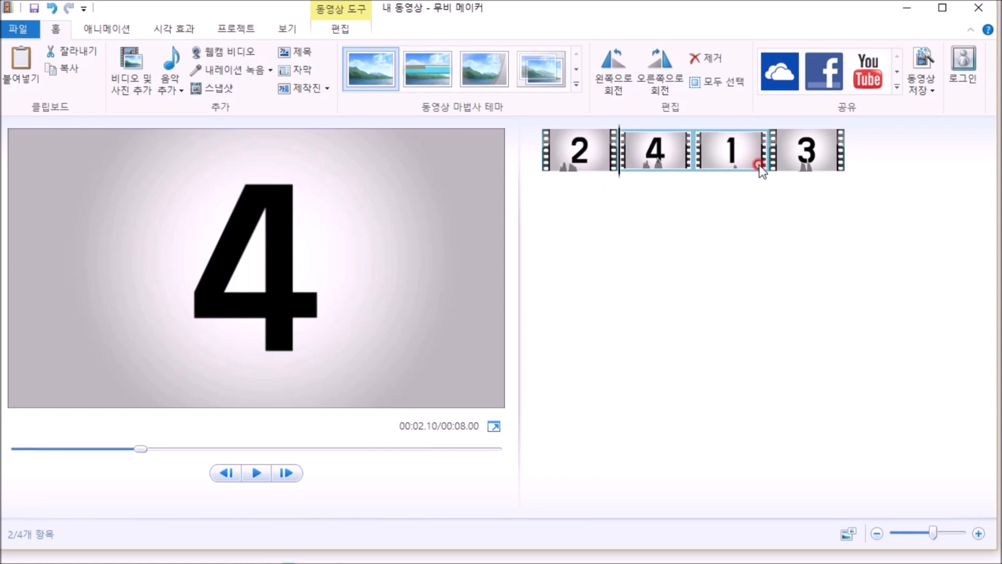
{"action": "left_click_drag", "start_coordinate": [621, 183], "coordinate": [539, 180]}
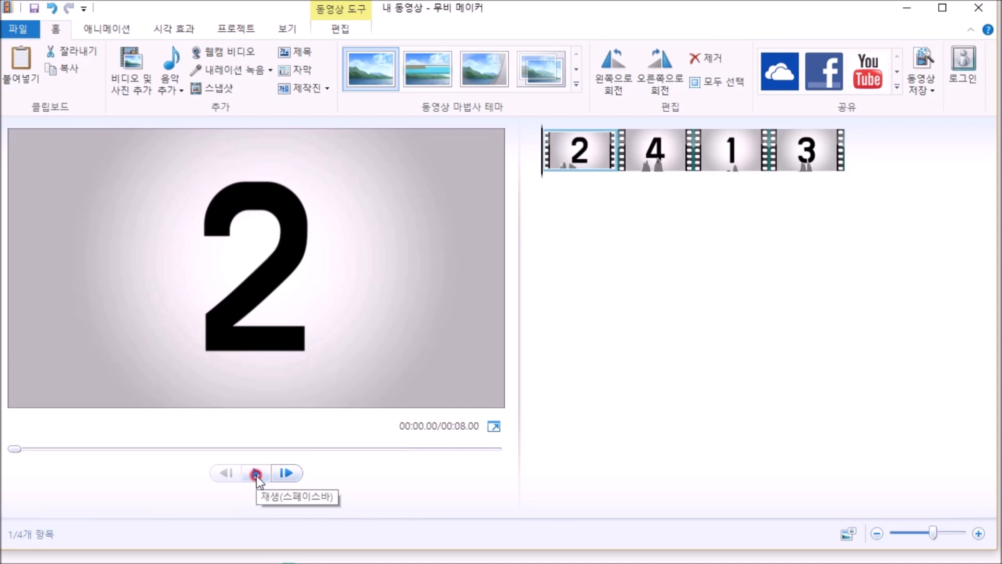
{"action": "left_click", "coordinate": [256, 474]}
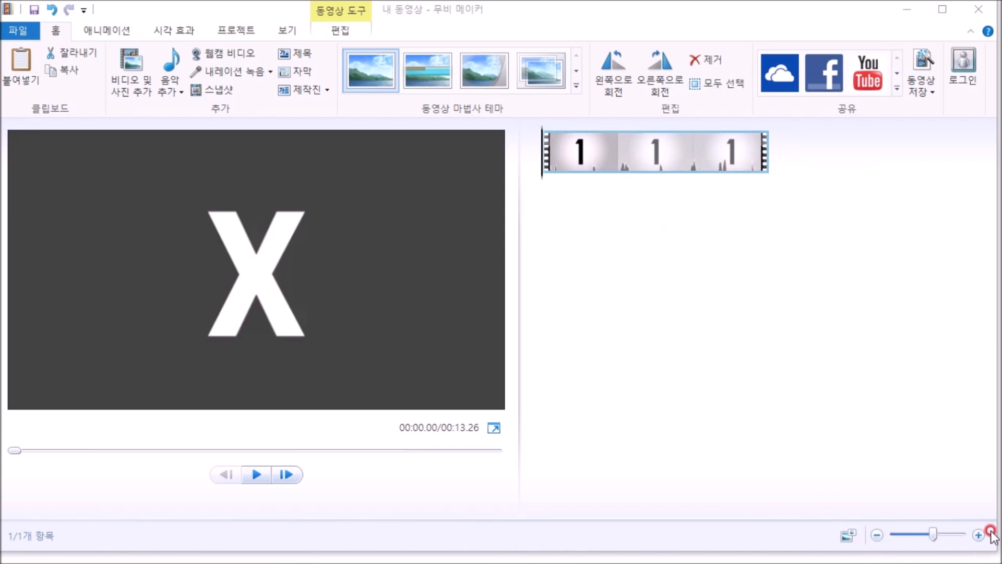
Try different timeline zoom levels on the unsplit clip and move the playhead to the number 4 section at 9.90 s
{"action": "left_click", "coordinate": [977, 534]}
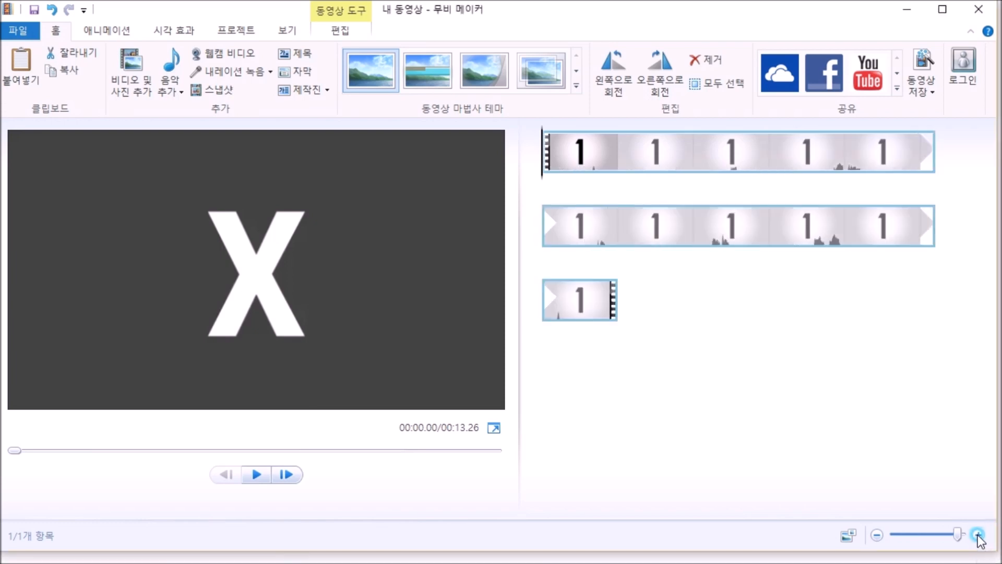
{"action": "left_click", "coordinate": [876, 535]}
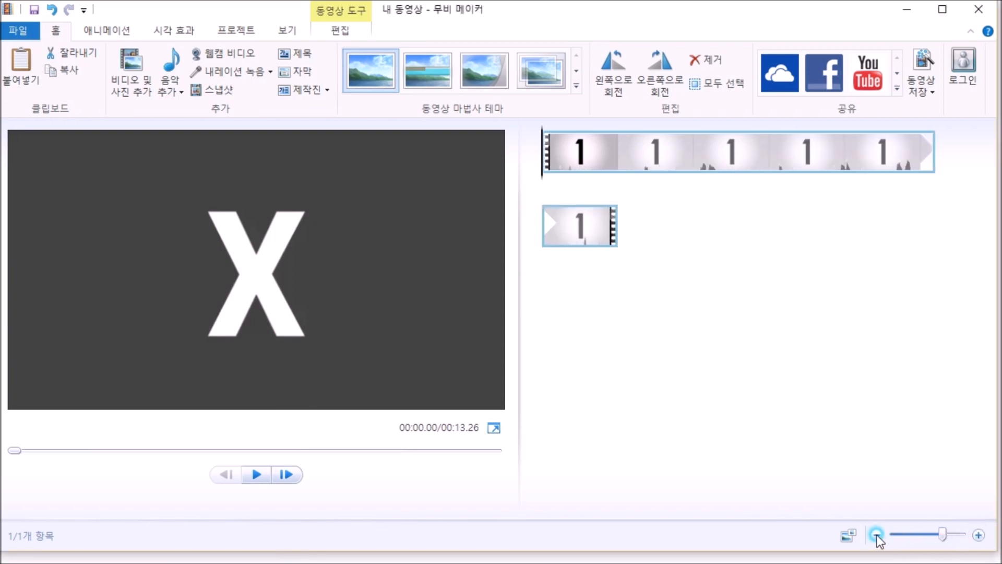
{"action": "left_click_drag", "start_coordinate": [643, 149], "coordinate": [664, 180]}
{"action": "left_click", "coordinate": [978, 534]}
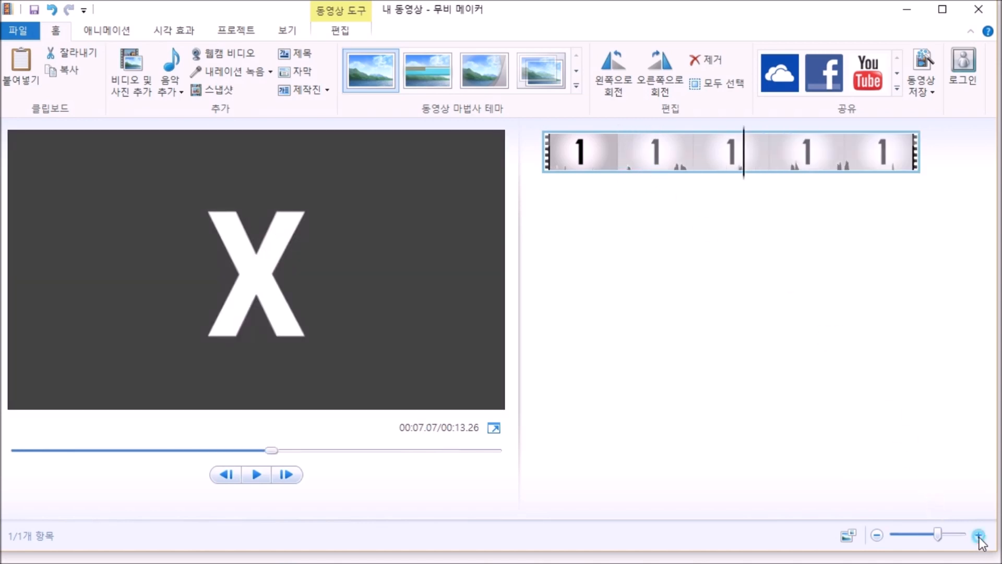
{"action": "left_click_drag", "start_coordinate": [708, 245], "coordinate": [671, 251]}
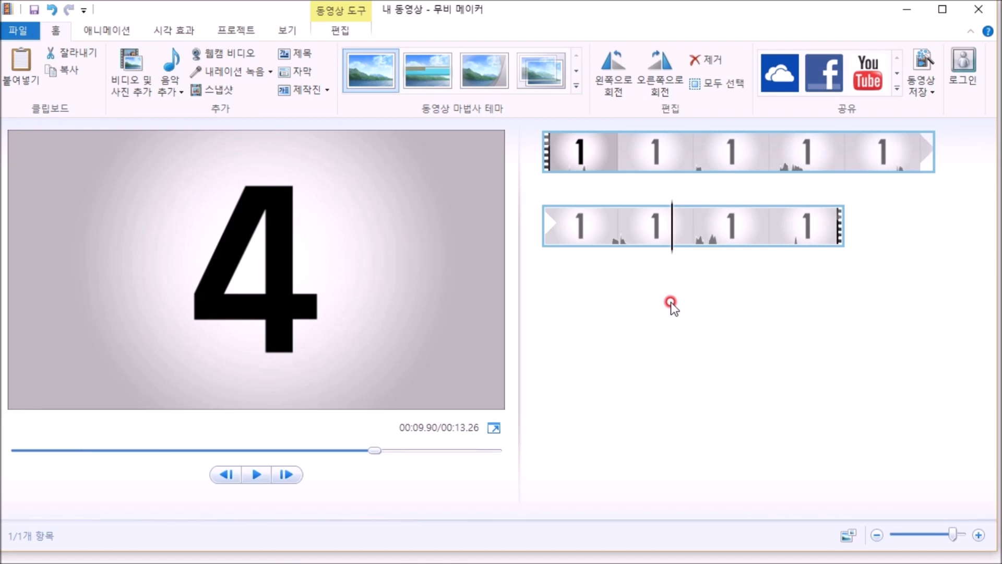